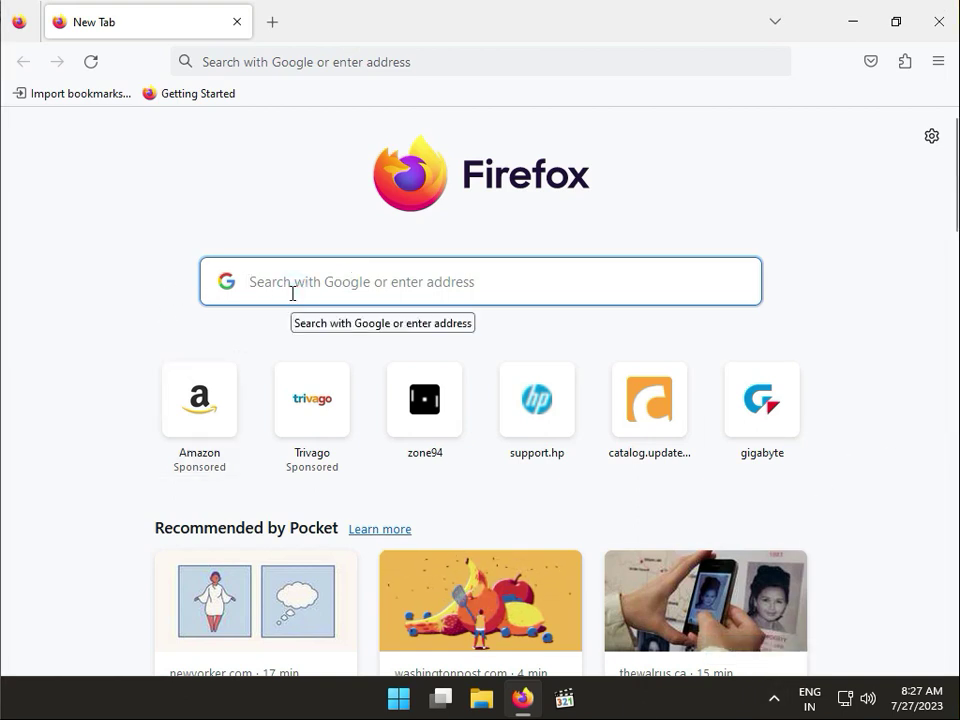
Step: Search Google for the 'hp smart tank 500 driver' and open the support.hp.com driver page
{"action": "type", "text": "hp sma"}
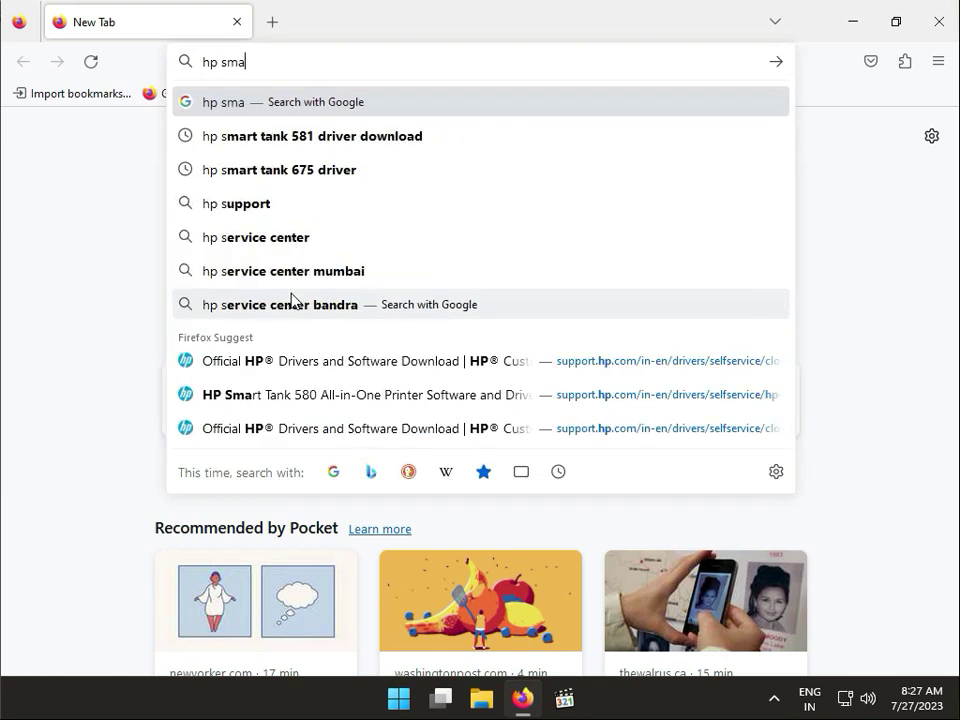
{"action": "type", "text": "rt t"}
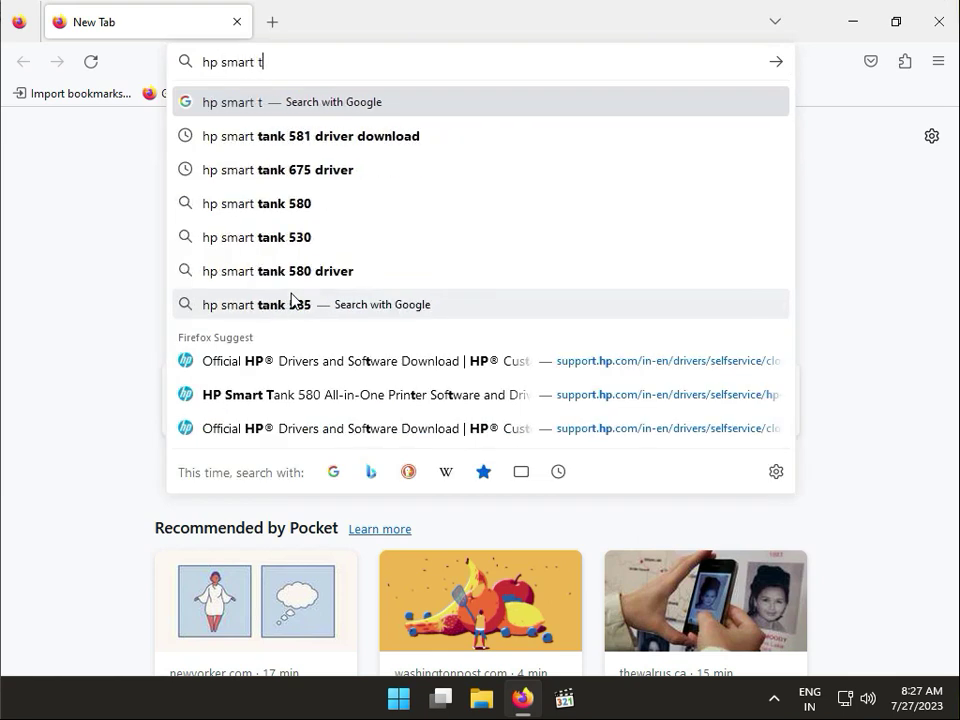
{"action": "type", "text": "ank 500"}
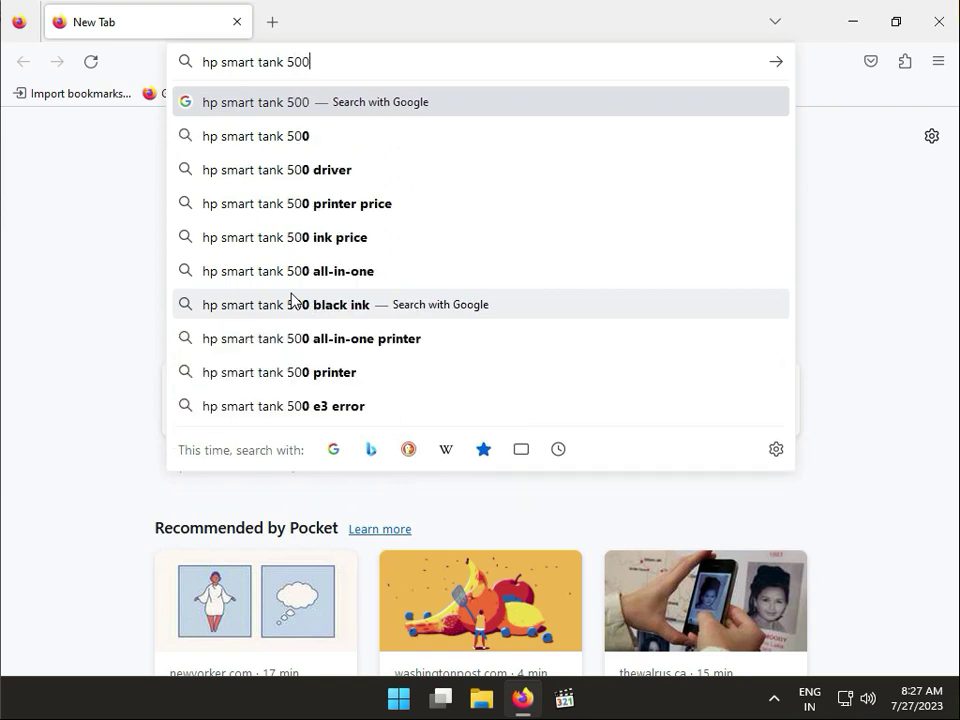
{"action": "key", "text": "Down"}
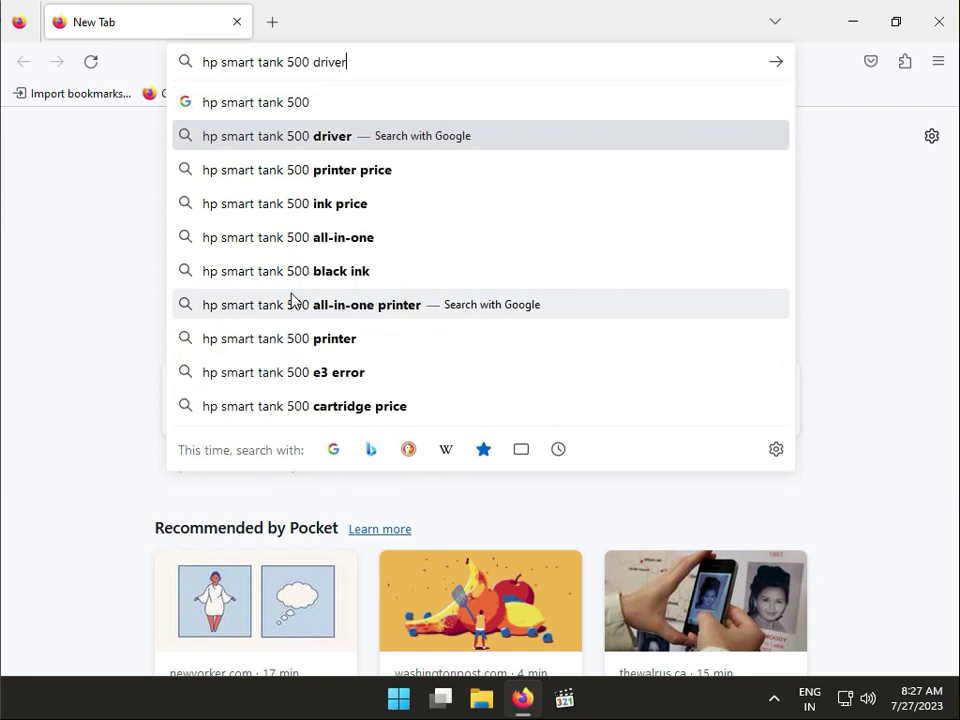
{"action": "key", "text": "Return"}
{"action": "left_click", "coordinate": [290, 305]}
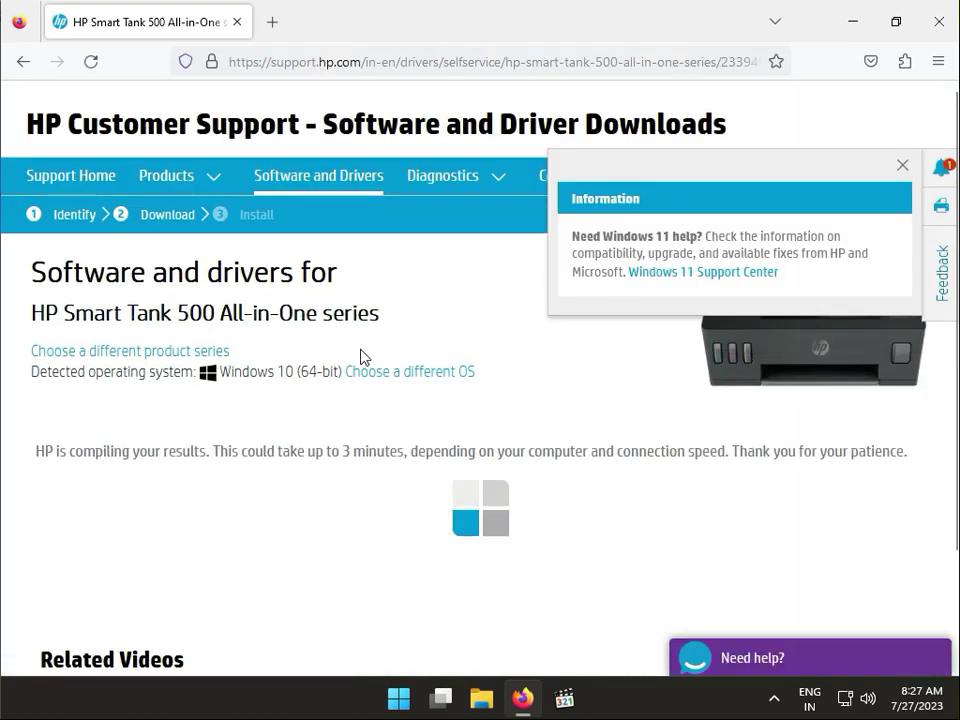
Step: Dismiss the info popup and pick Windows 11 as the preferred operating system version
{"action": "left_click", "coordinate": [903, 165]}
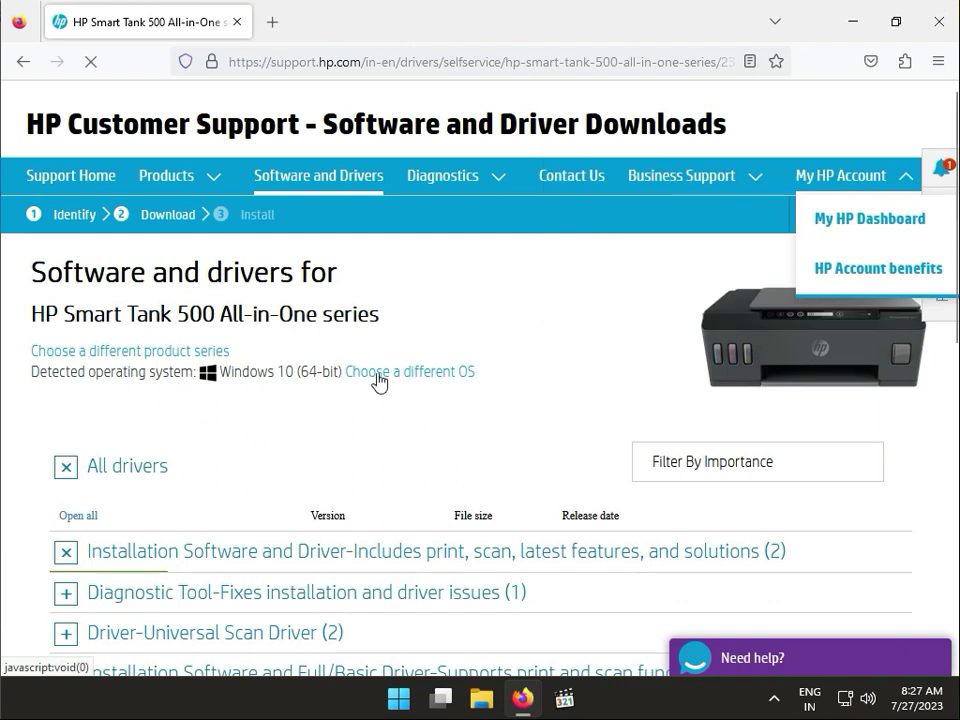
{"action": "left_click", "coordinate": [386, 374]}
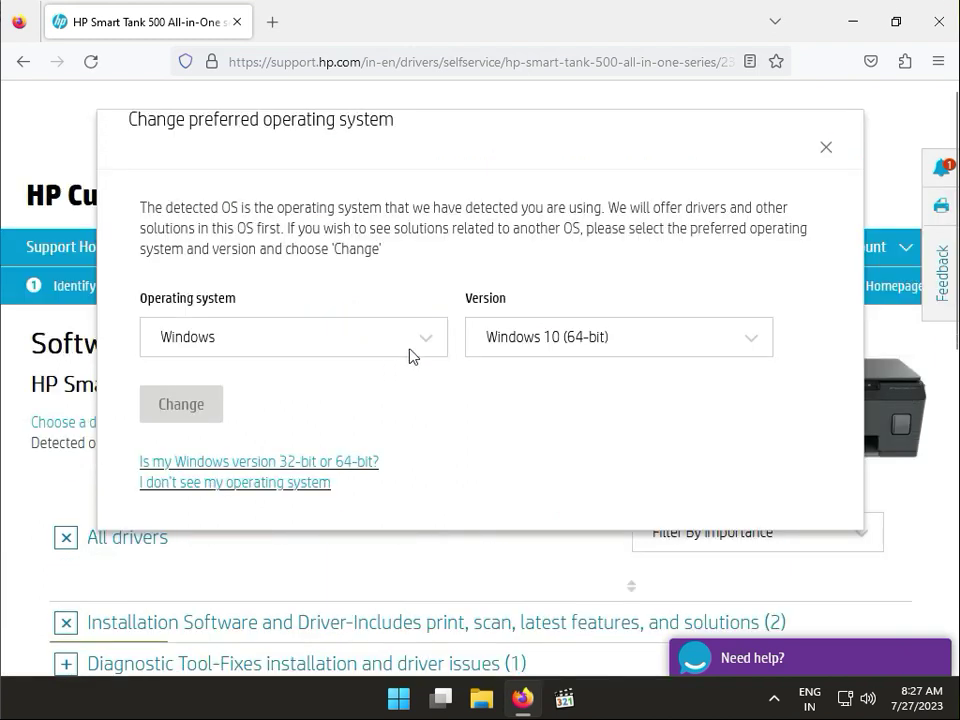
{"action": "left_click", "coordinate": [393, 374]}
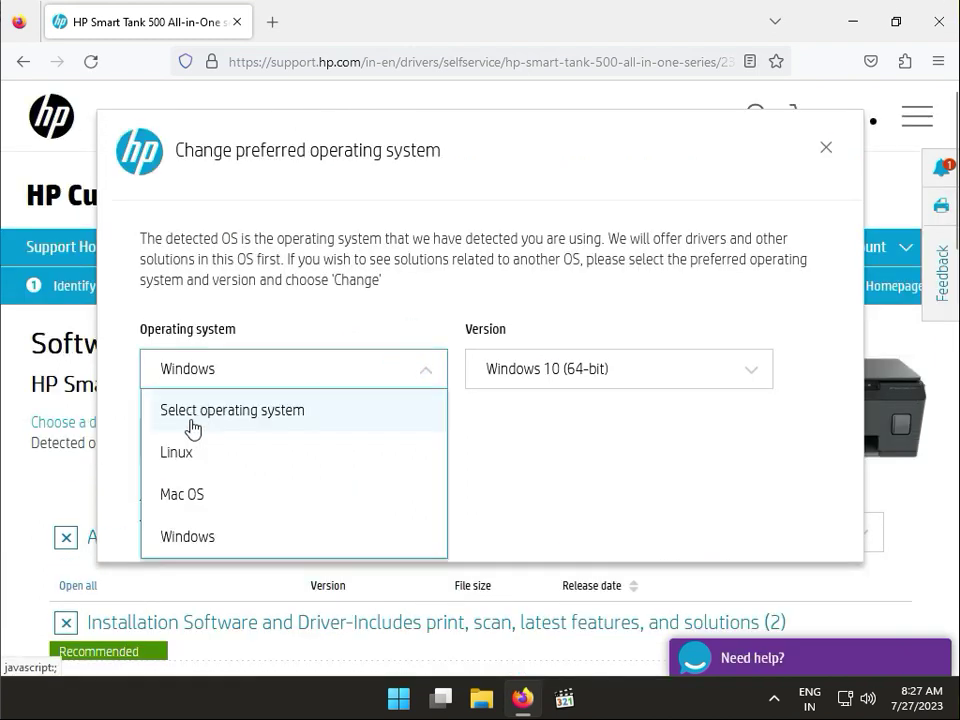
{"action": "left_click", "coordinate": [566, 388]}
{"action": "left_click", "coordinate": [536, 456]}
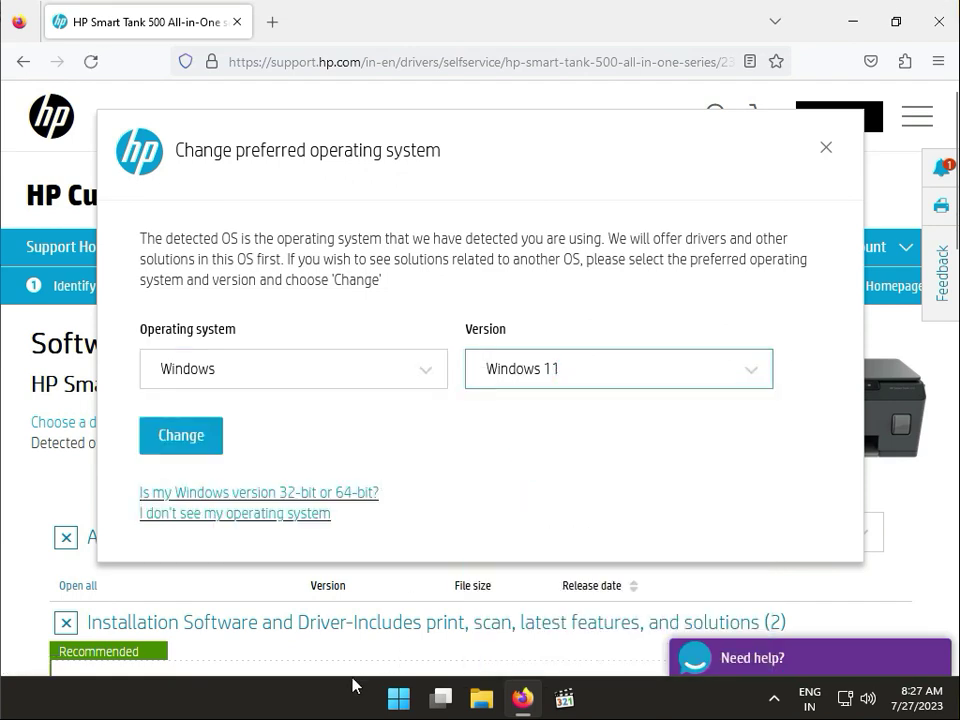
Step: Apply Windows 11 as the operating system and scroll to the driver list
{"action": "left_click", "coordinate": [193, 448]}
{"action": "scroll", "coordinate": [456, 456], "scroll_direction": "down", "scroll_amount": 5}
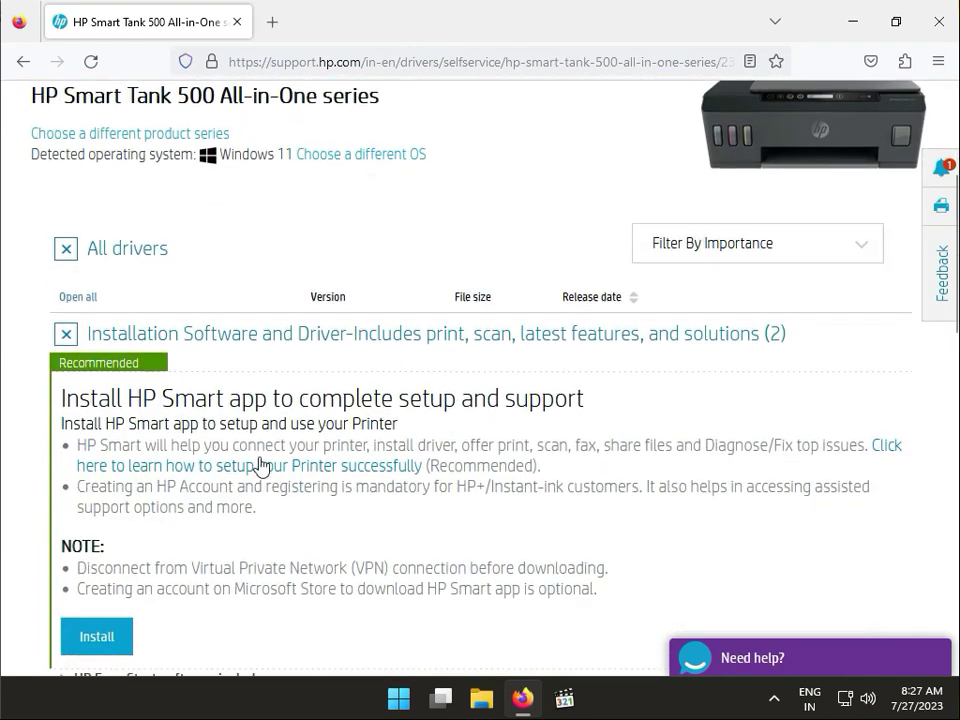
{"action": "scroll", "coordinate": [270, 464], "scroll_direction": "down", "scroll_amount": 3}
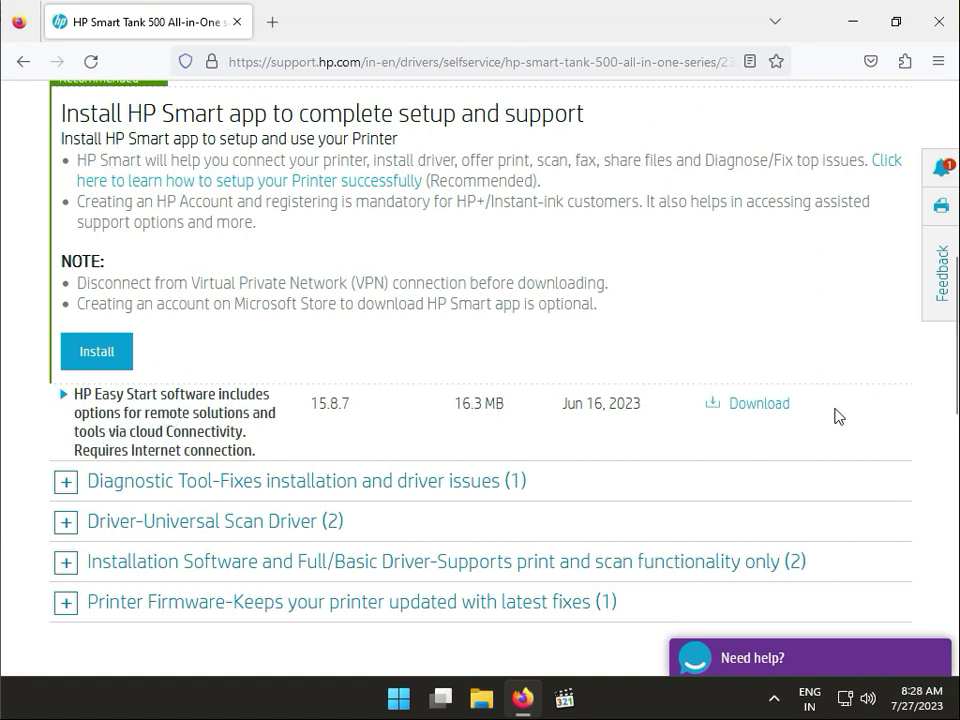
Step: Expand the Universal Scan Driver, Basic Drivers and Installation Software and Full/Basic Driver sections
{"action": "left_click", "coordinate": [62, 522]}
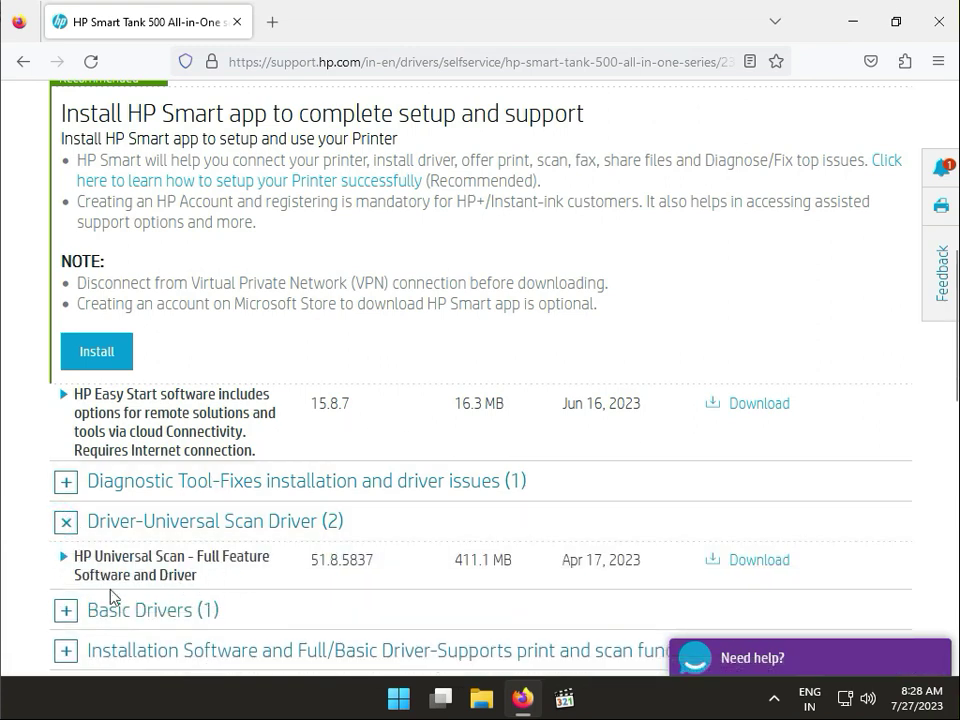
{"action": "left_click", "coordinate": [65, 610]}
{"action": "scroll", "coordinate": [275, 632], "scroll_direction": "down", "scroll_amount": 3}
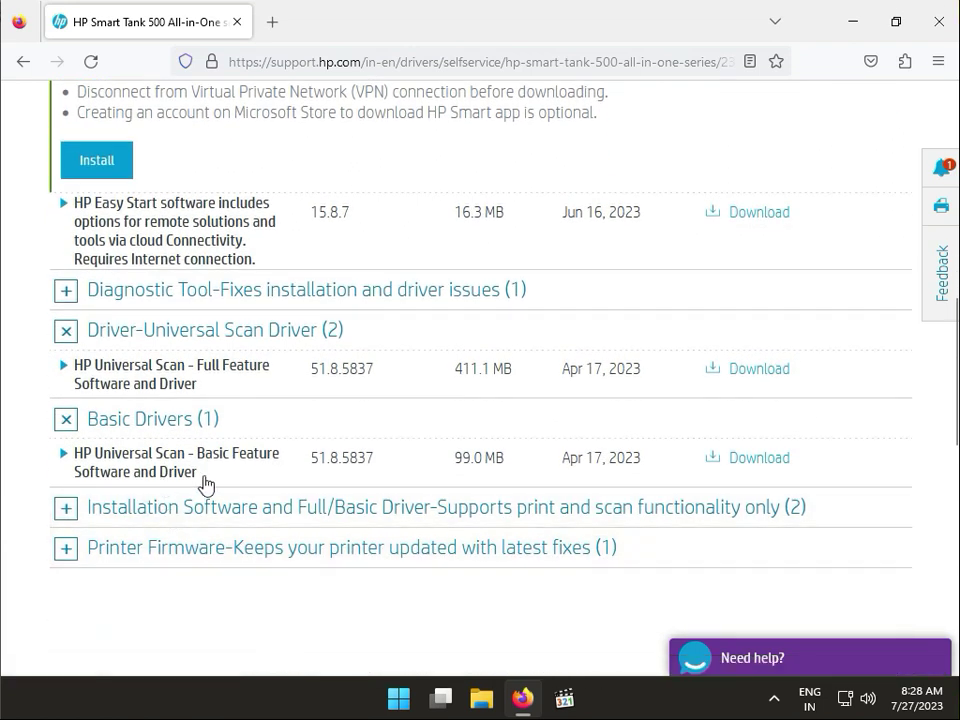
{"action": "left_click", "coordinate": [68, 509]}
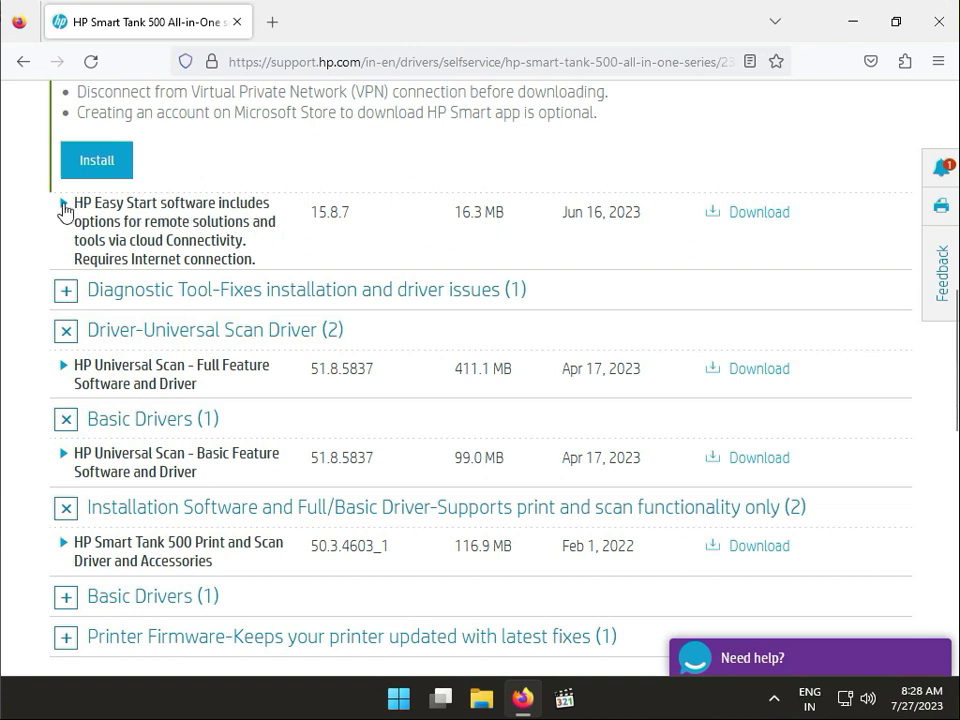
{"action": "left_click_drag", "start_coordinate": [50, 206], "coordinate": [272, 261]}
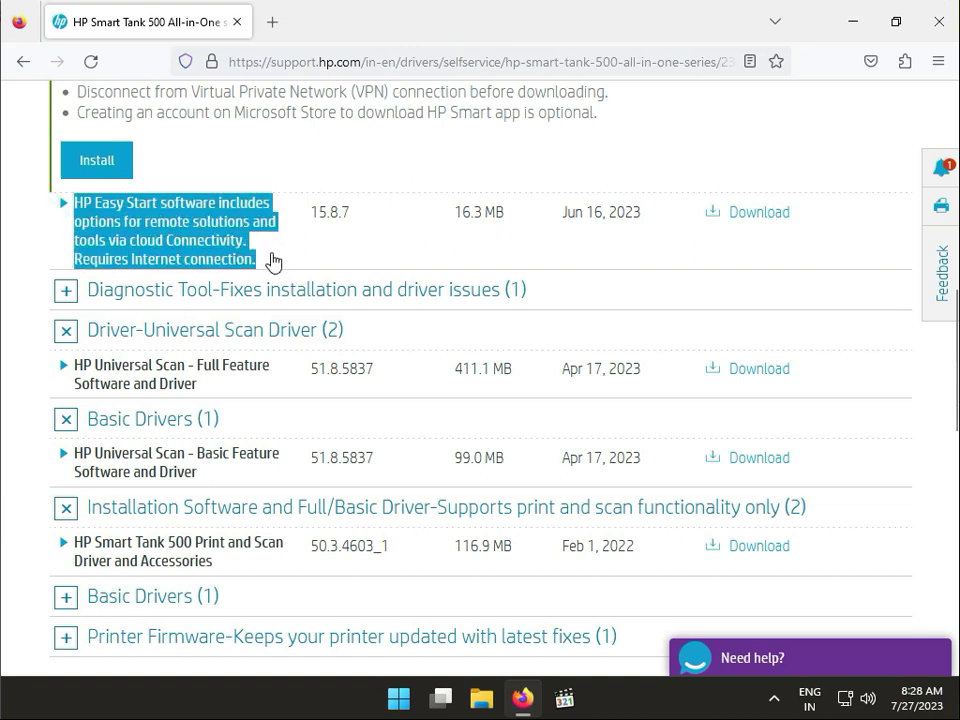
Step: Expand the second Basic Drivers section, close the feedback survey, and review the IT Professional driver
{"action": "scroll", "coordinate": [330, 530], "scroll_direction": "down", "scroll_amount": 2}
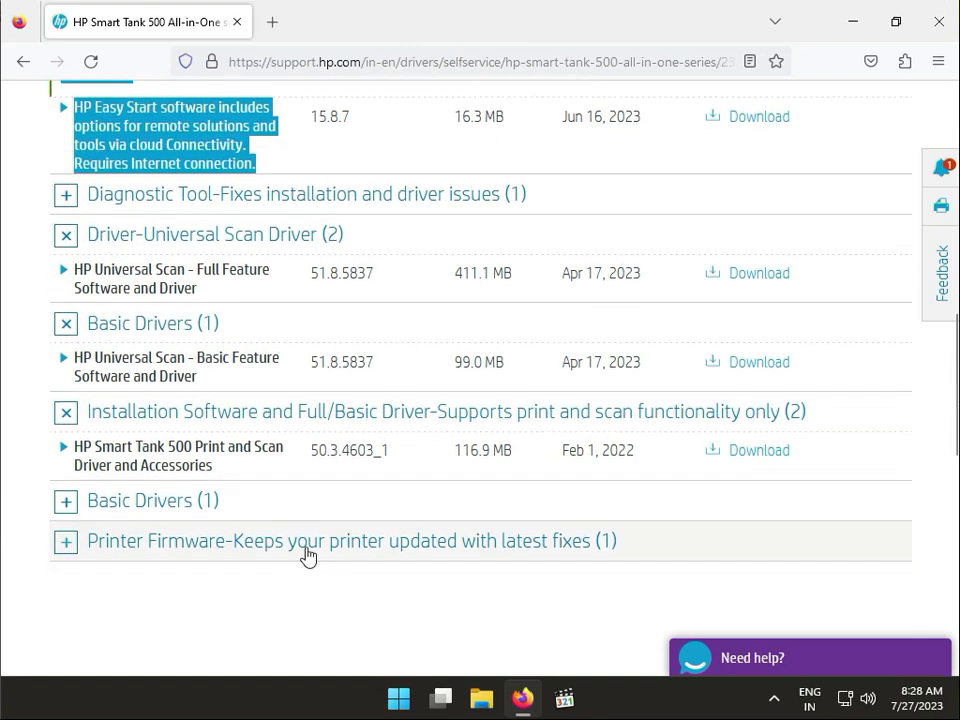
{"action": "left_click", "coordinate": [59, 505]}
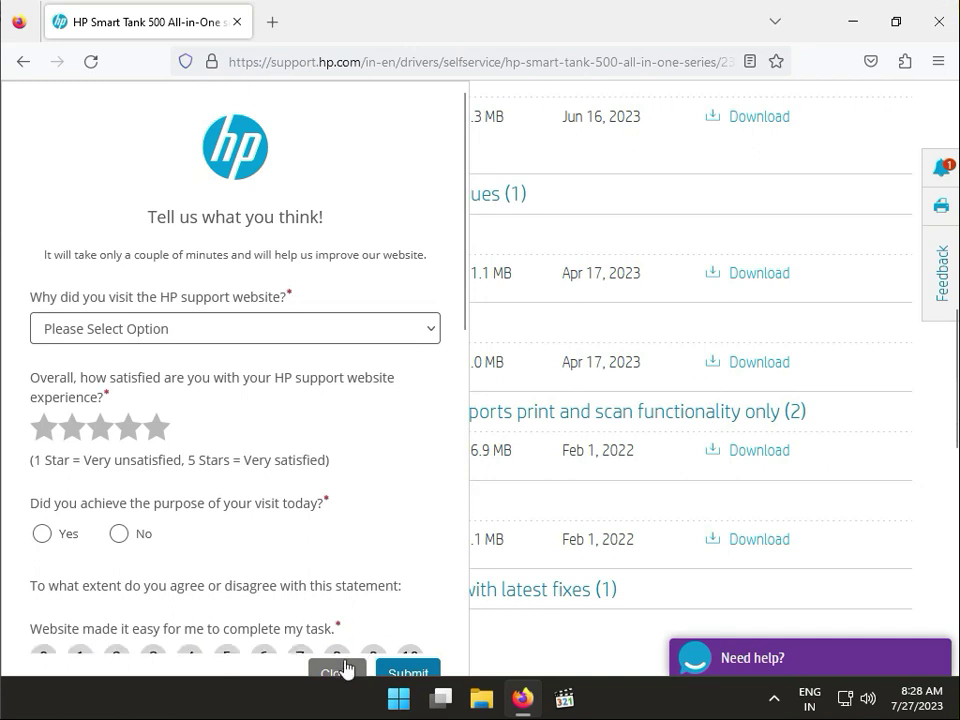
{"action": "left_click", "coordinate": [340, 674]}
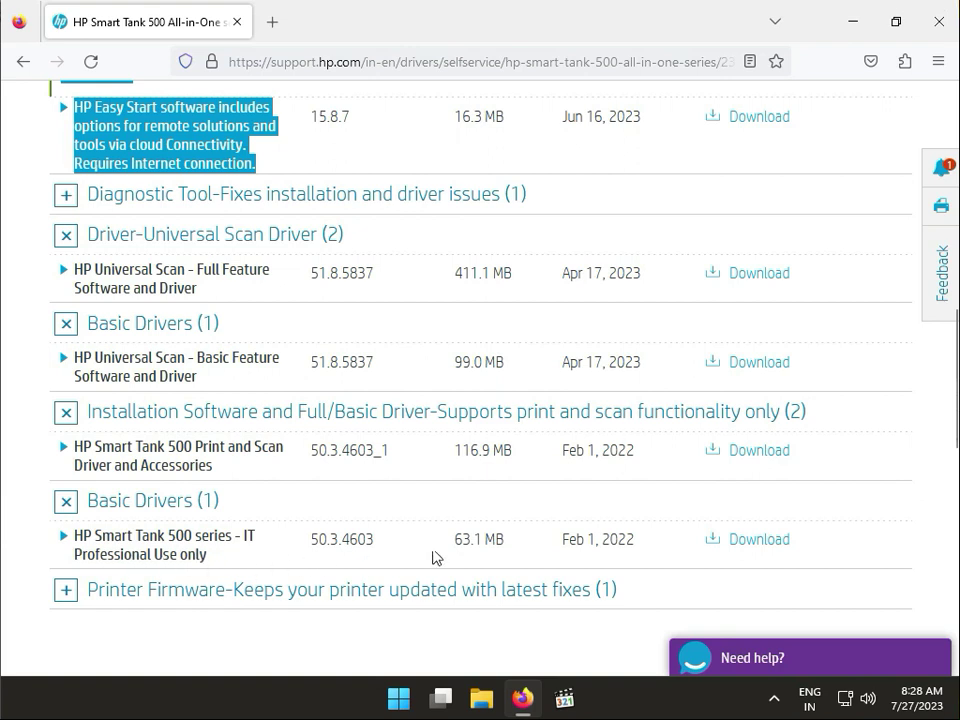
{"action": "left_click_drag", "start_coordinate": [510, 549], "coordinate": [127, 542]}
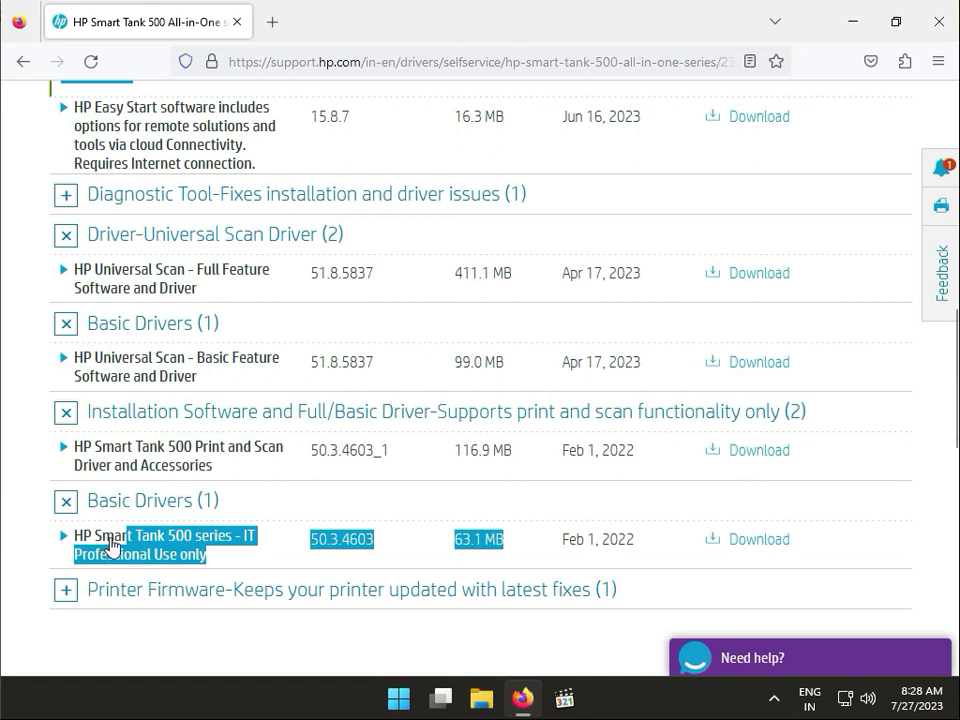
{"action": "left_click", "coordinate": [862, 554]}
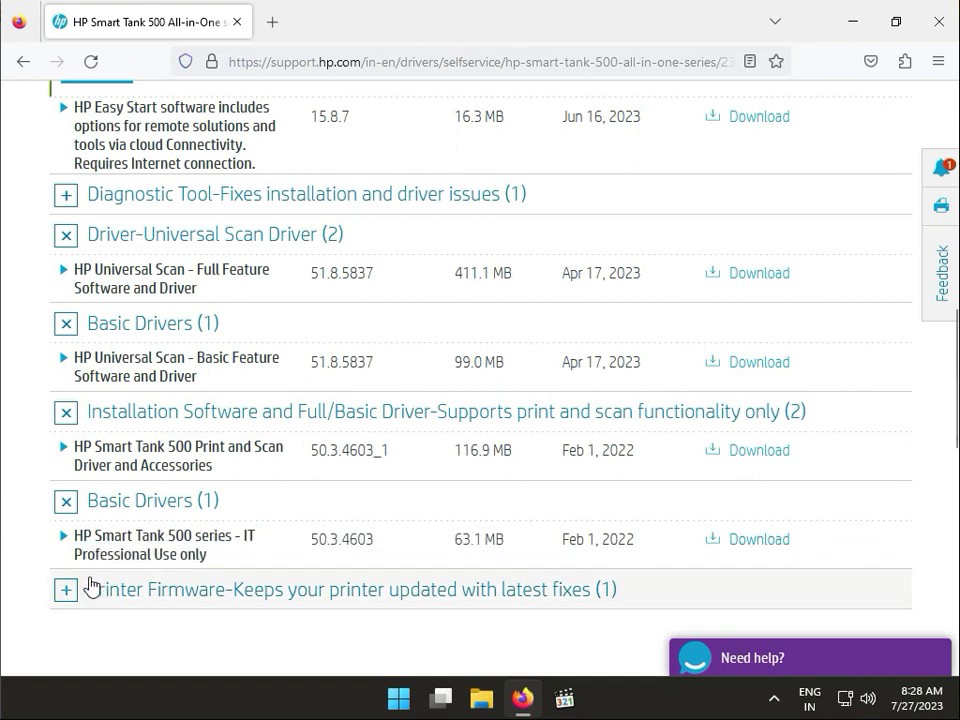
Step: Expand Printer Firmware and check the firmware update's Jun 24, 2022 release date
{"action": "left_click", "coordinate": [60, 590]}
{"action": "scroll", "coordinate": [274, 566], "scroll_direction": "down", "scroll_amount": 3}
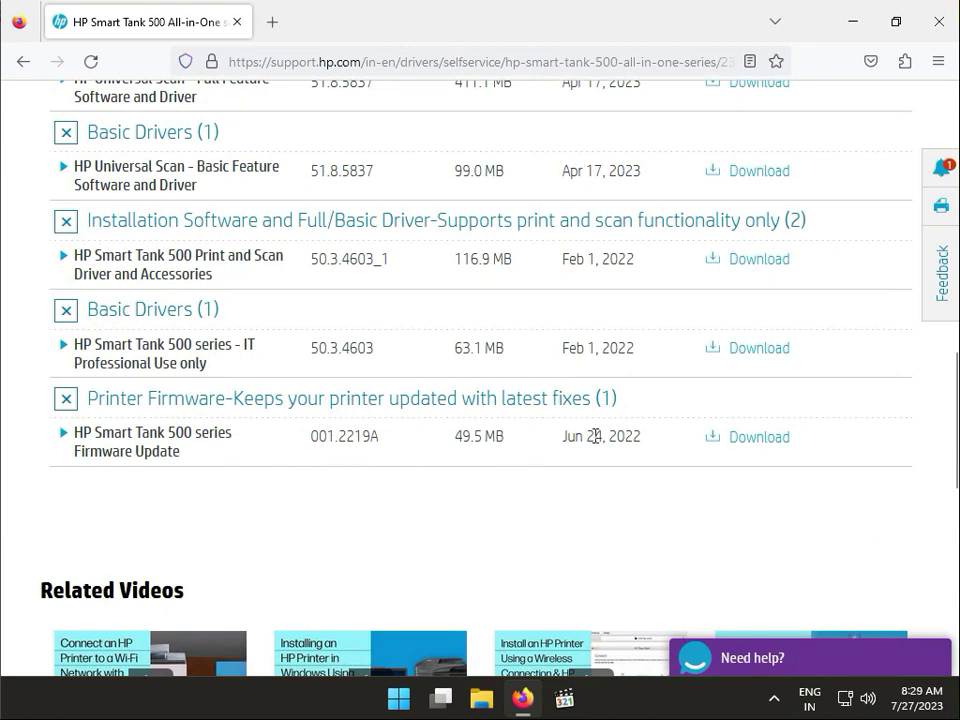
{"action": "left_click_drag", "start_coordinate": [647, 437], "coordinate": [567, 437]}
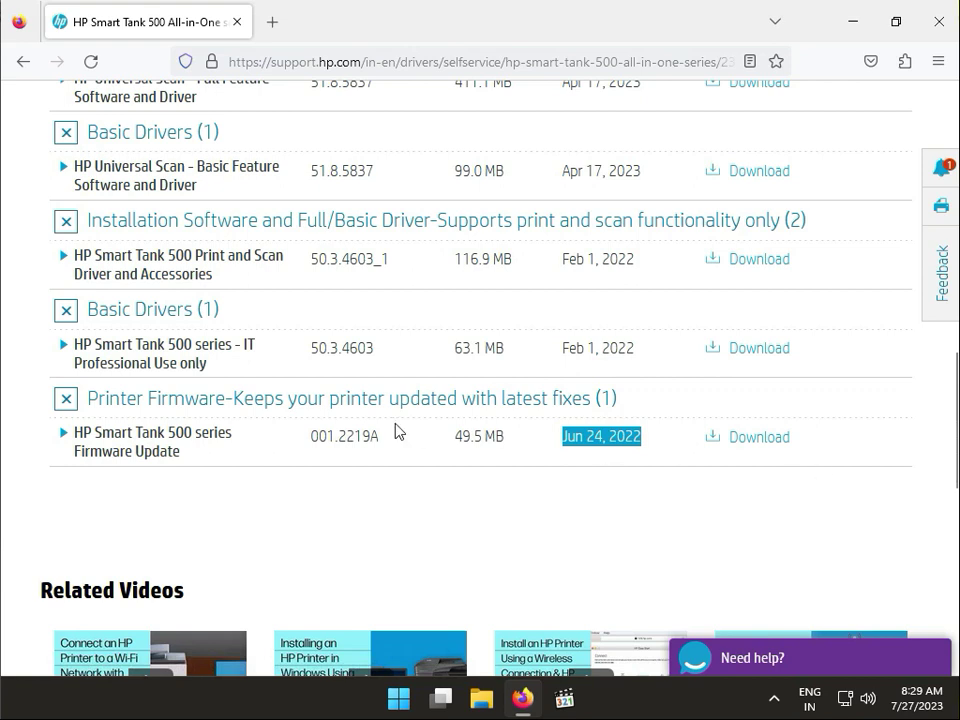
{"action": "scroll", "coordinate": [297, 428], "scroll_direction": "up", "scroll_amount": 2}
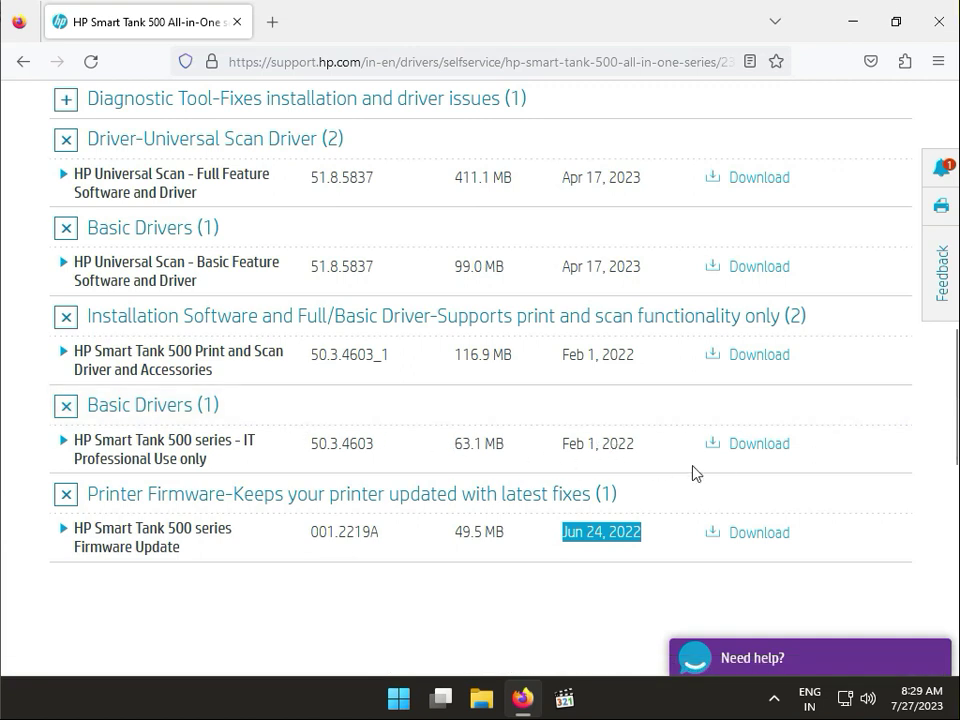
Step: Download the 63.1 MB IT Professional basic driver webpack and run it from Firefox's downloads
{"action": "left_click", "coordinate": [752, 455]}
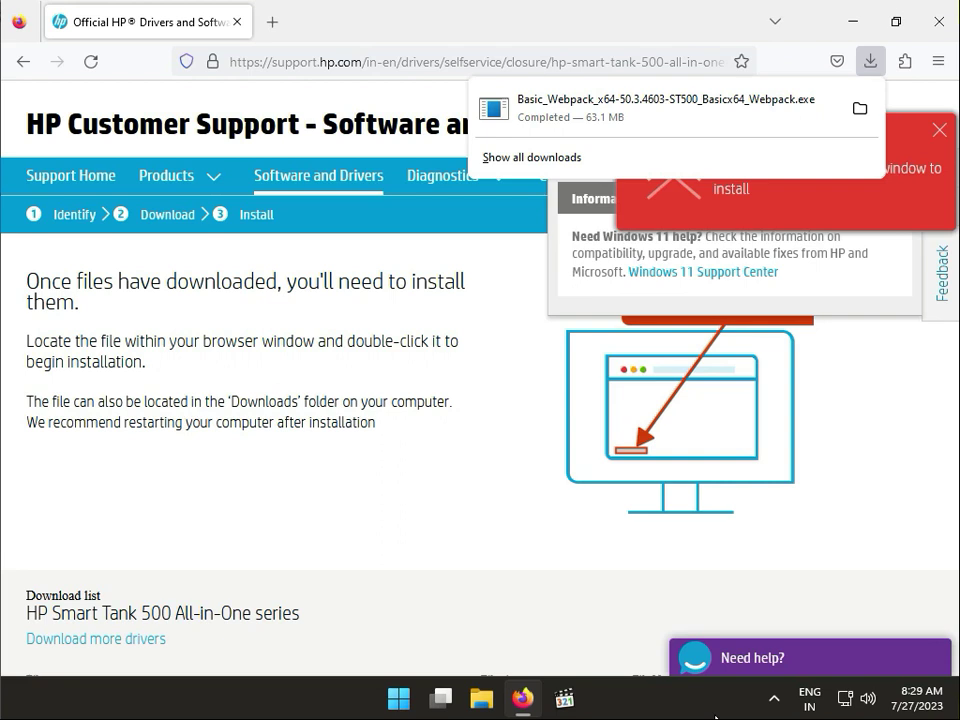
{"action": "left_click", "coordinate": [679, 131]}
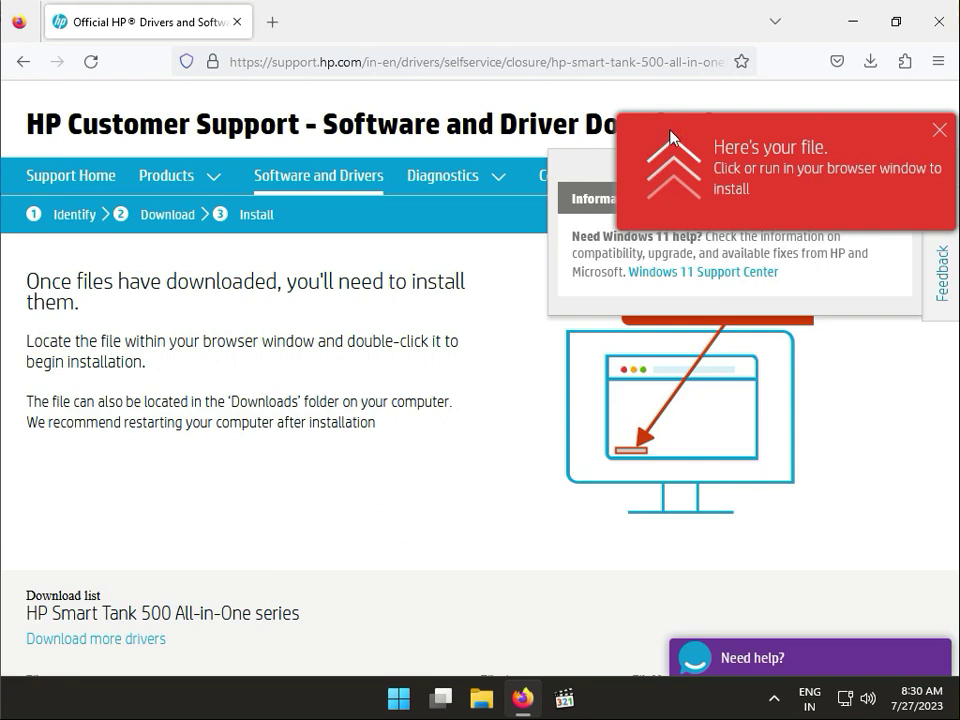
Step: Minimize Firefox and approve the User Account Control prompt for the HP installer
{"action": "left_click", "coordinate": [853, 22]}
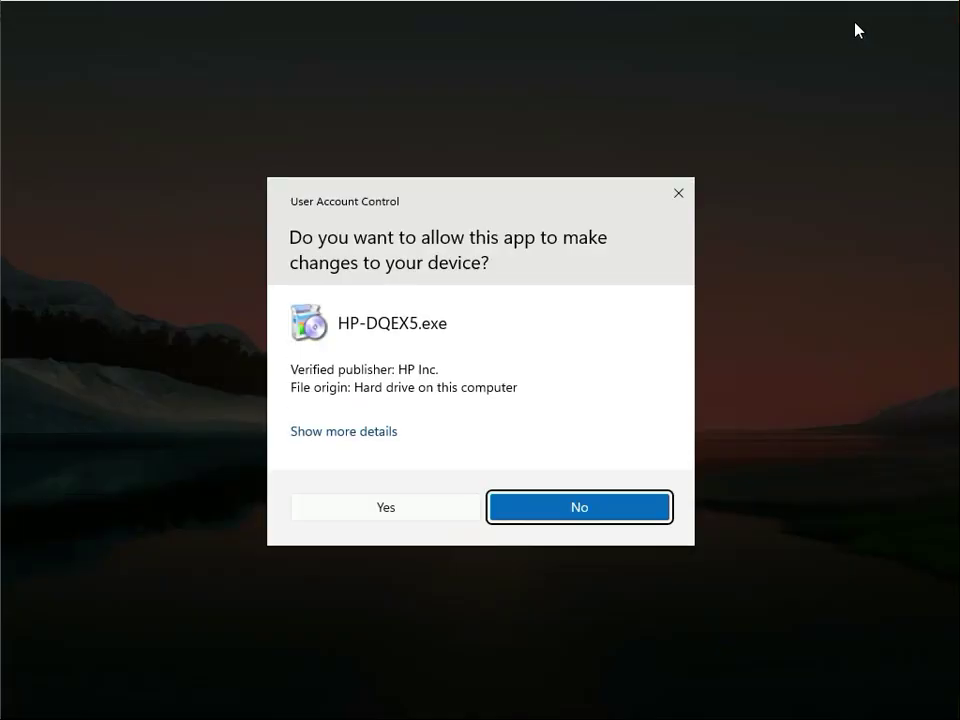
{"action": "left_click", "coordinate": [423, 514]}
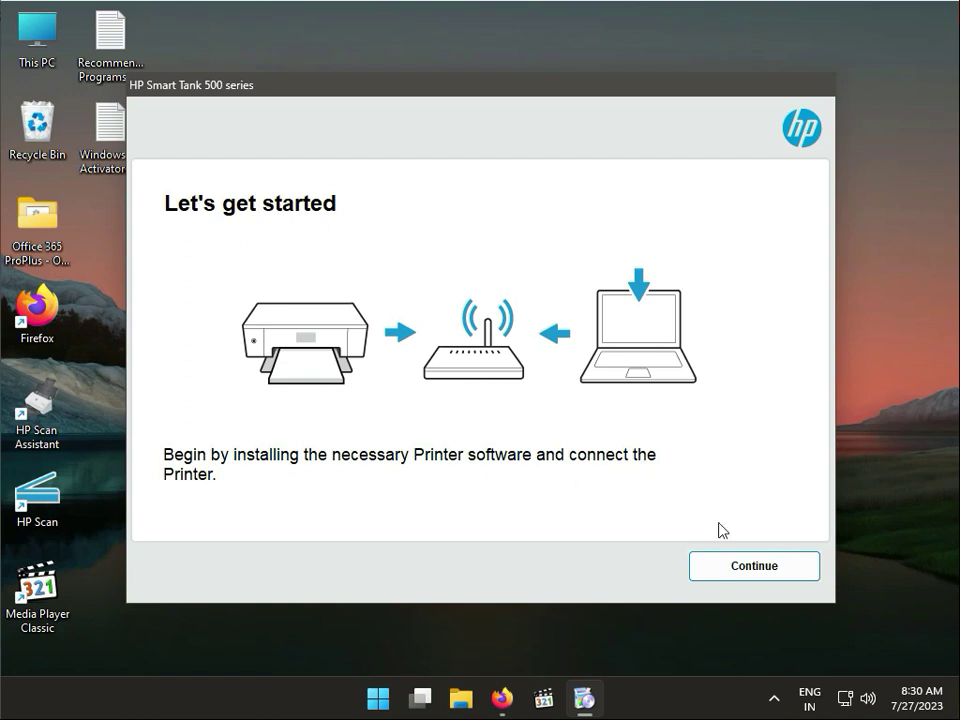
Step: Accept the installation agreements, decline both HP data-sharing requests, and start the software install
{"action": "left_click", "coordinate": [743, 570]}
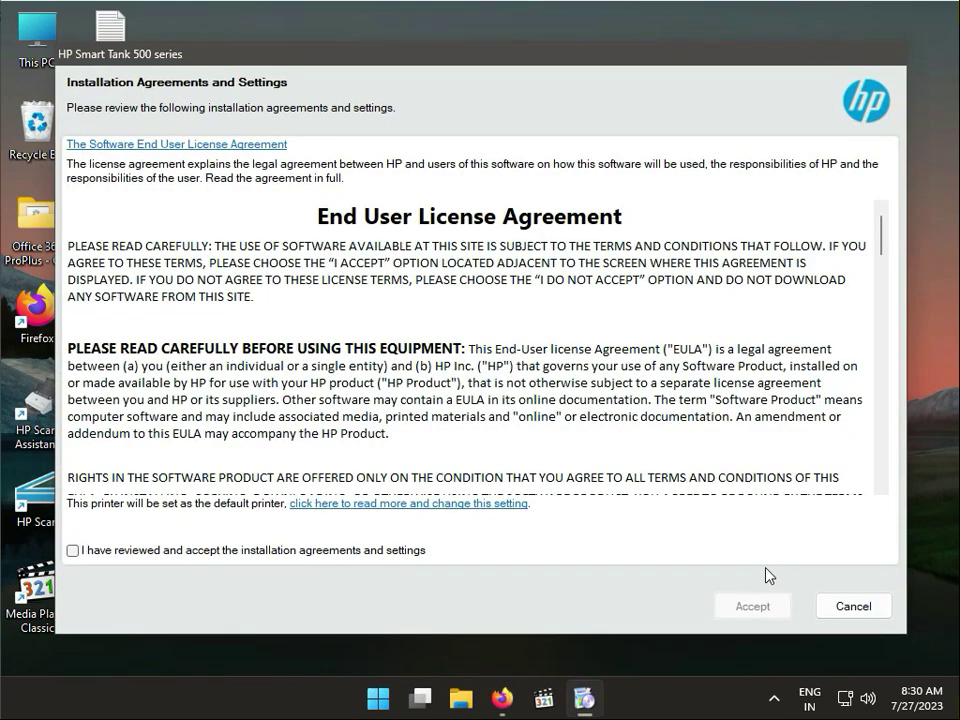
{"action": "left_click", "coordinate": [133, 549]}
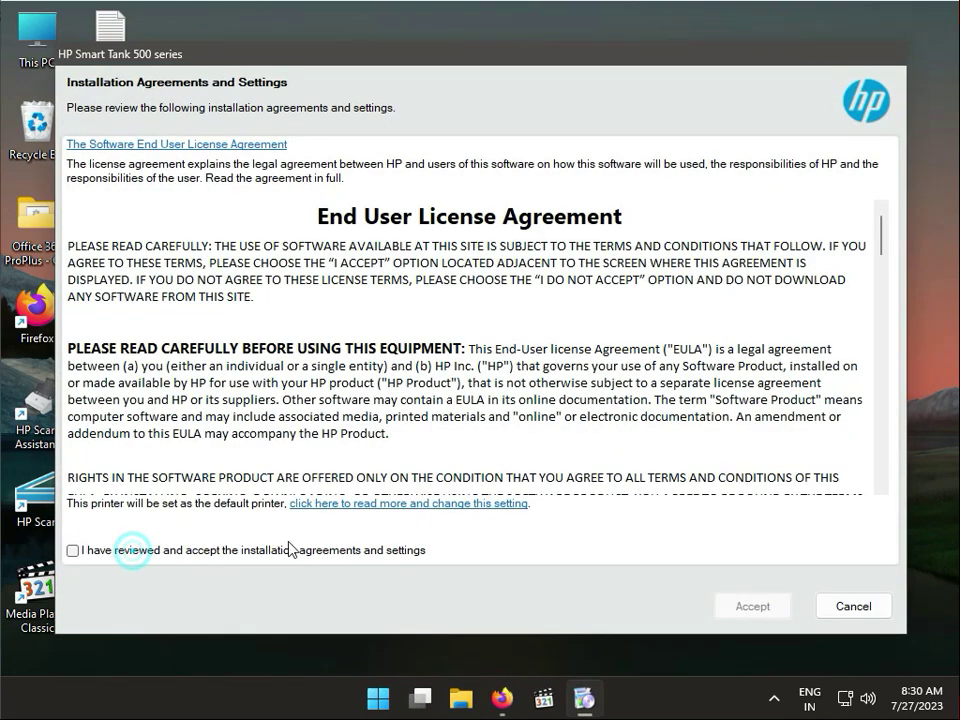
{"action": "left_click", "coordinate": [73, 550]}
{"action": "left_click", "coordinate": [727, 601]}
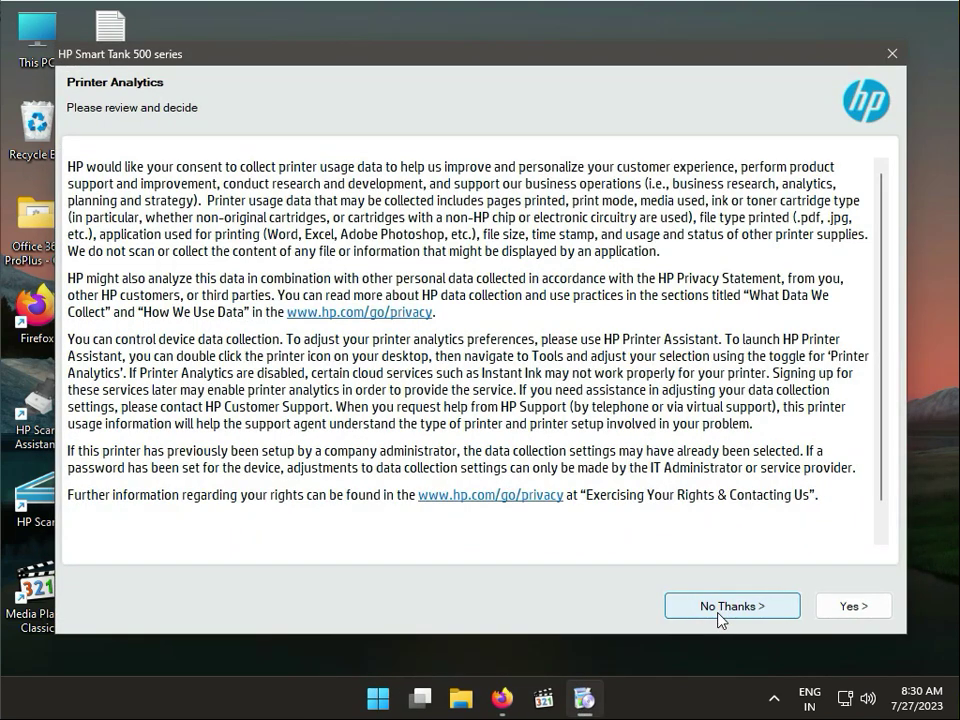
{"action": "left_click", "coordinate": [770, 606]}
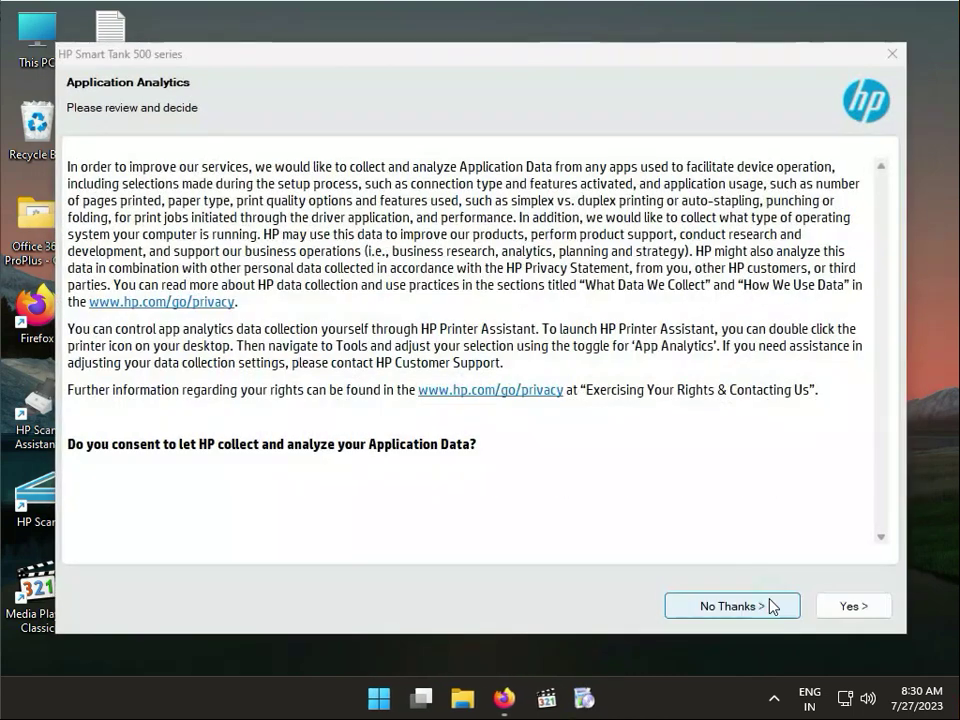
{"action": "left_click", "coordinate": [772, 606]}
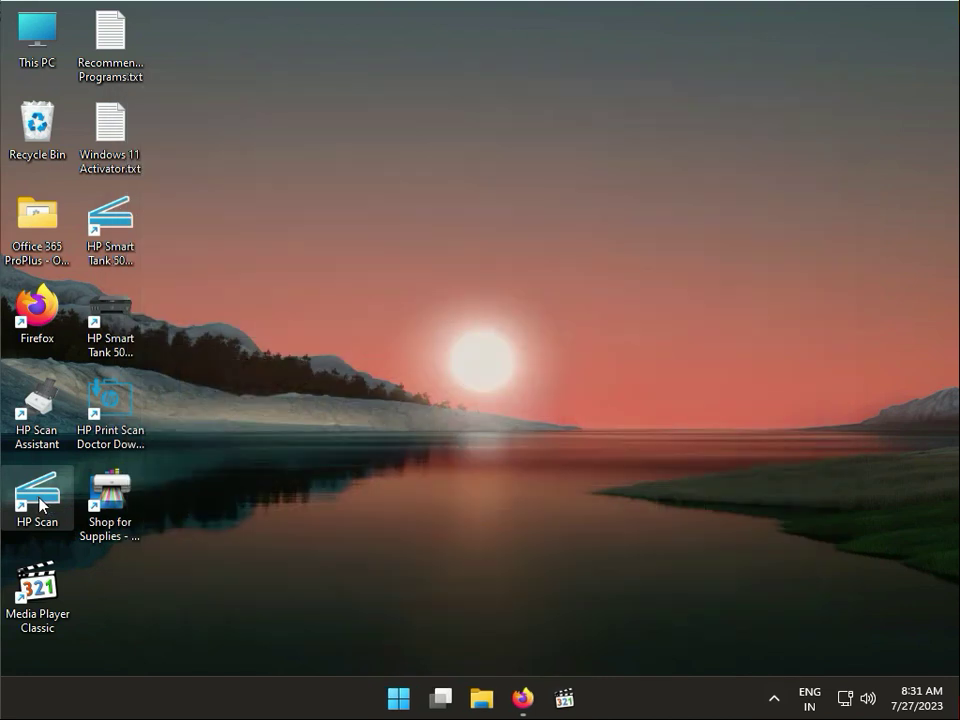
Step: Open the HP Scan desktop shortcut, then continue without connecting the printer and finish setup
{"action": "double_click", "coordinate": [40, 505]}
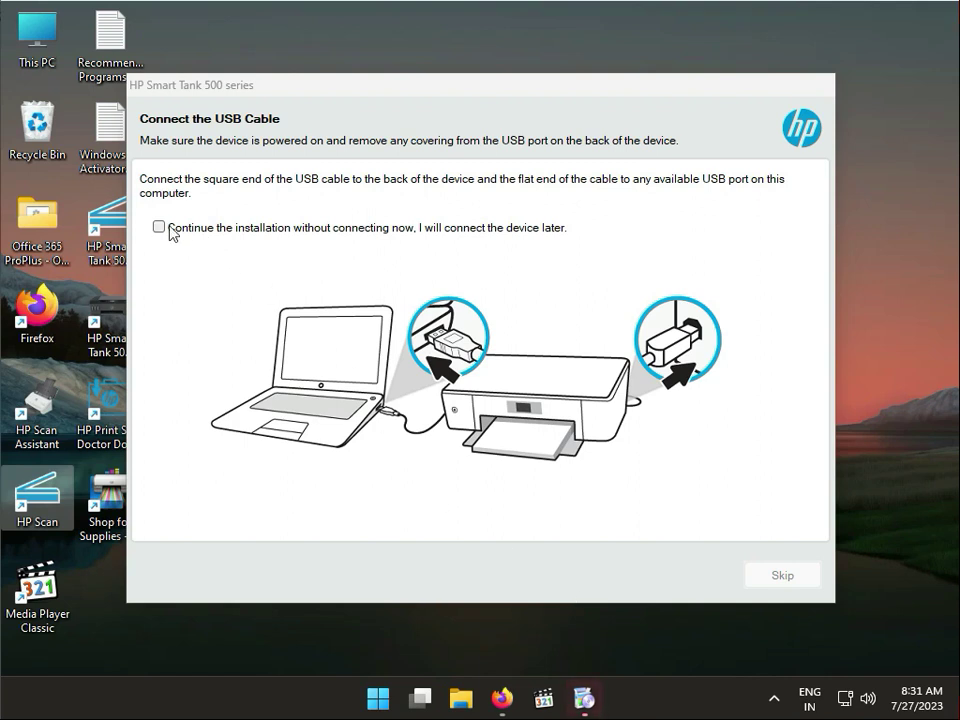
{"action": "left_click", "coordinate": [334, 231]}
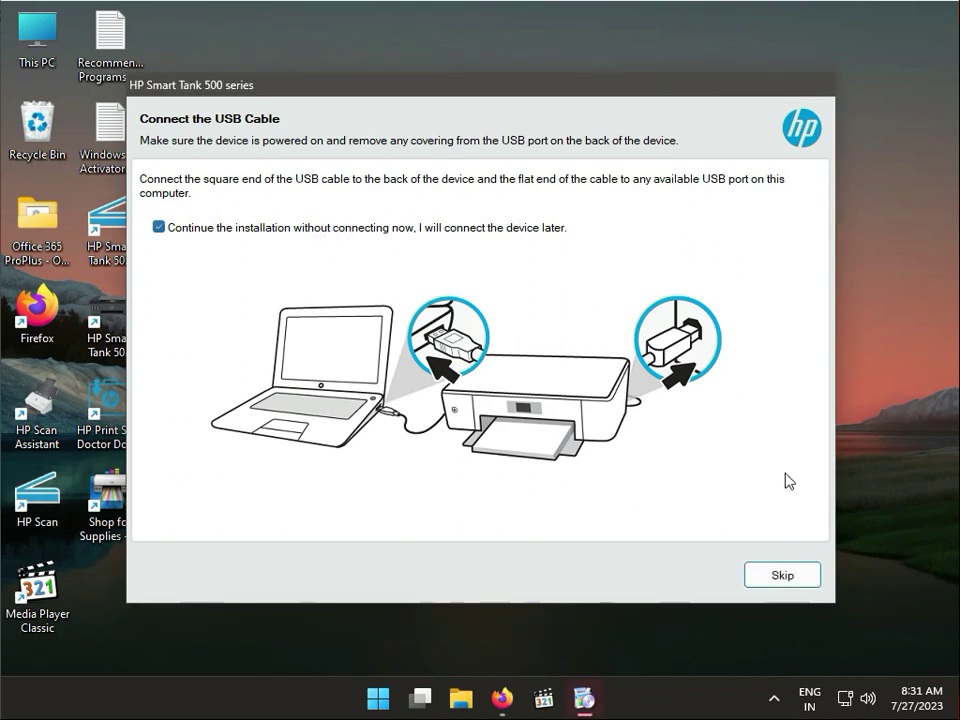
{"action": "left_click", "coordinate": [786, 575]}
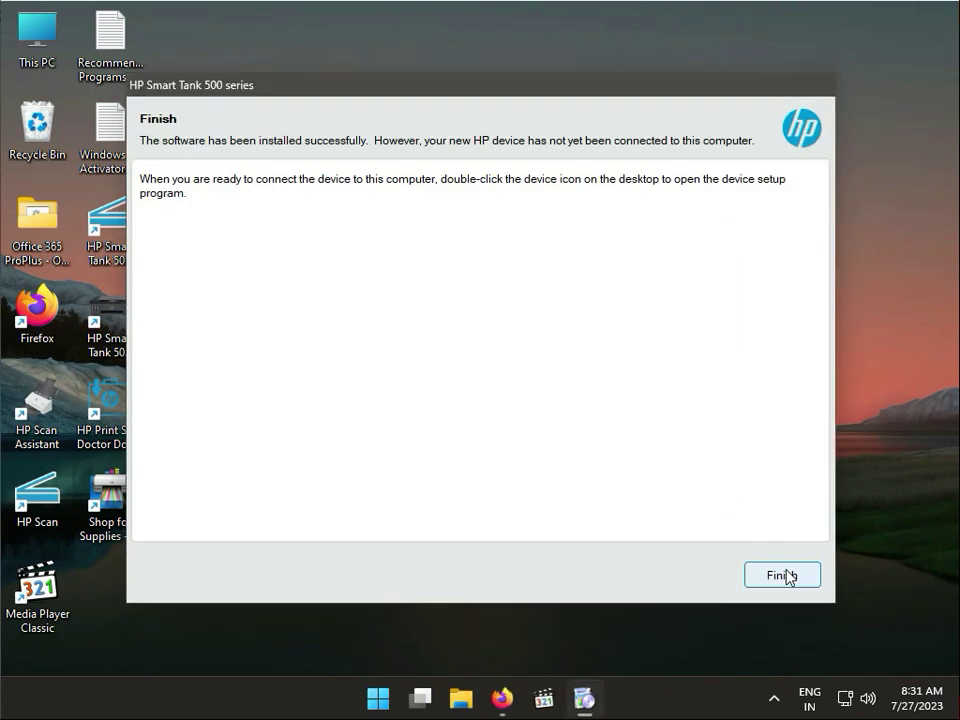
{"action": "left_click", "coordinate": [786, 576]}
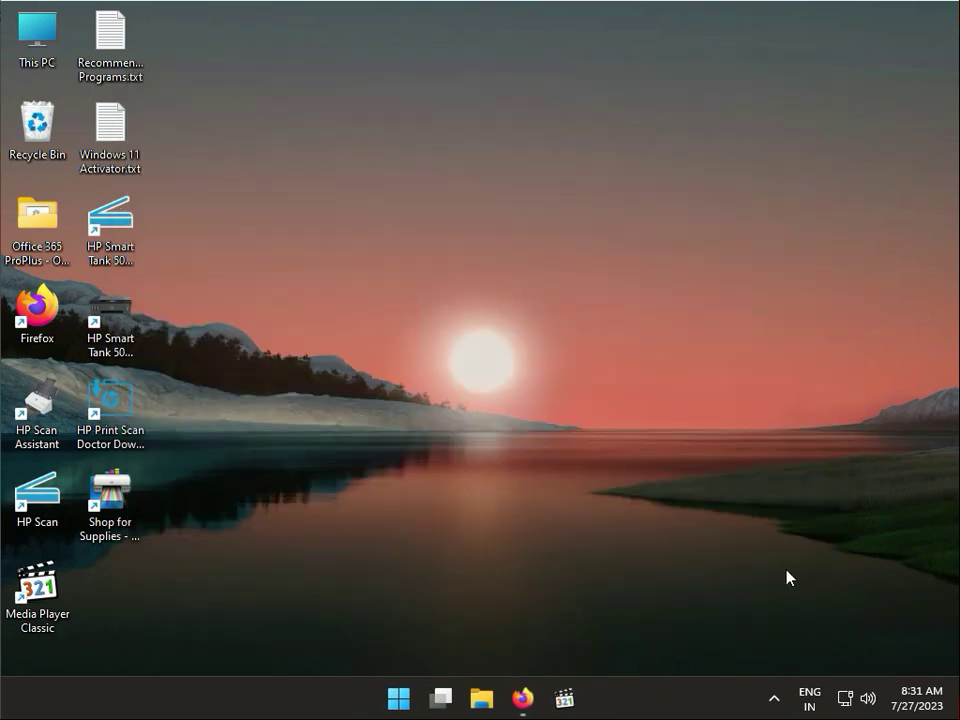